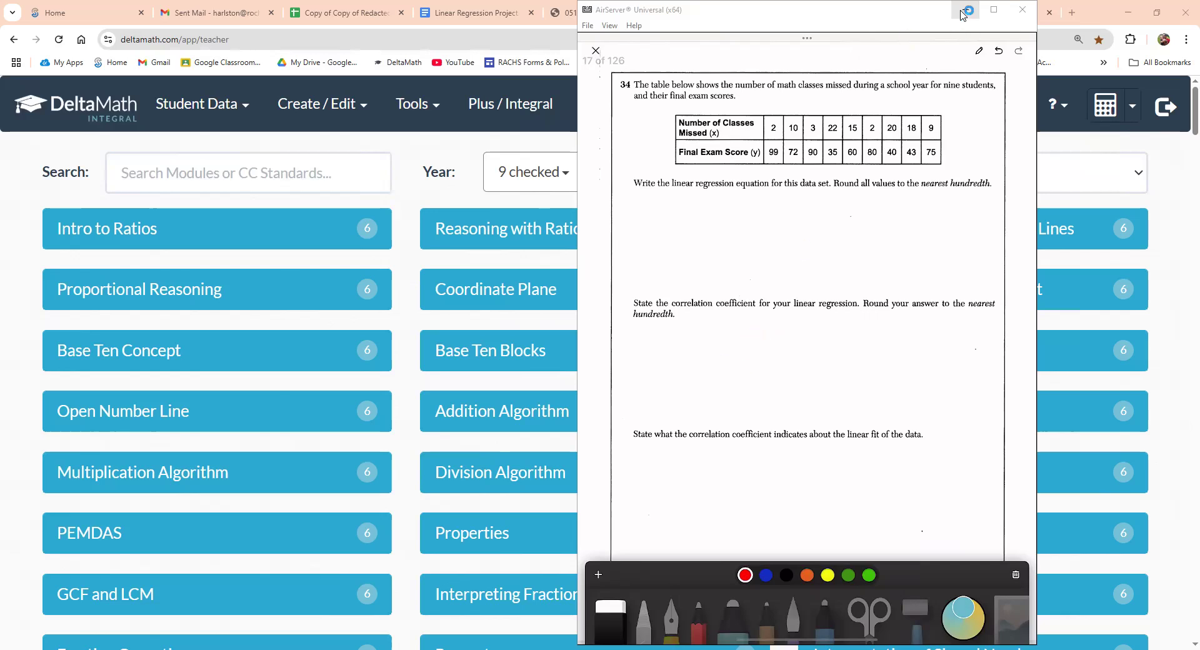
# Bring DeltaMath to the front and open its Statistics Calculator.
pyautogui.click(462, 138)
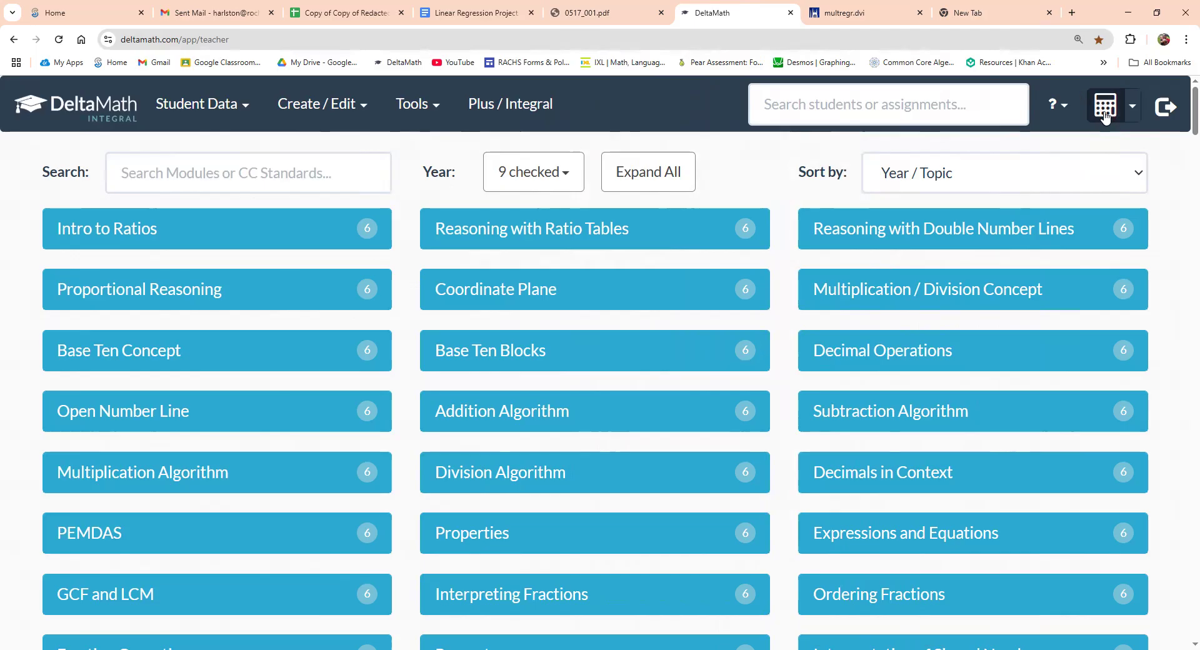
pyautogui.click(1134, 111)
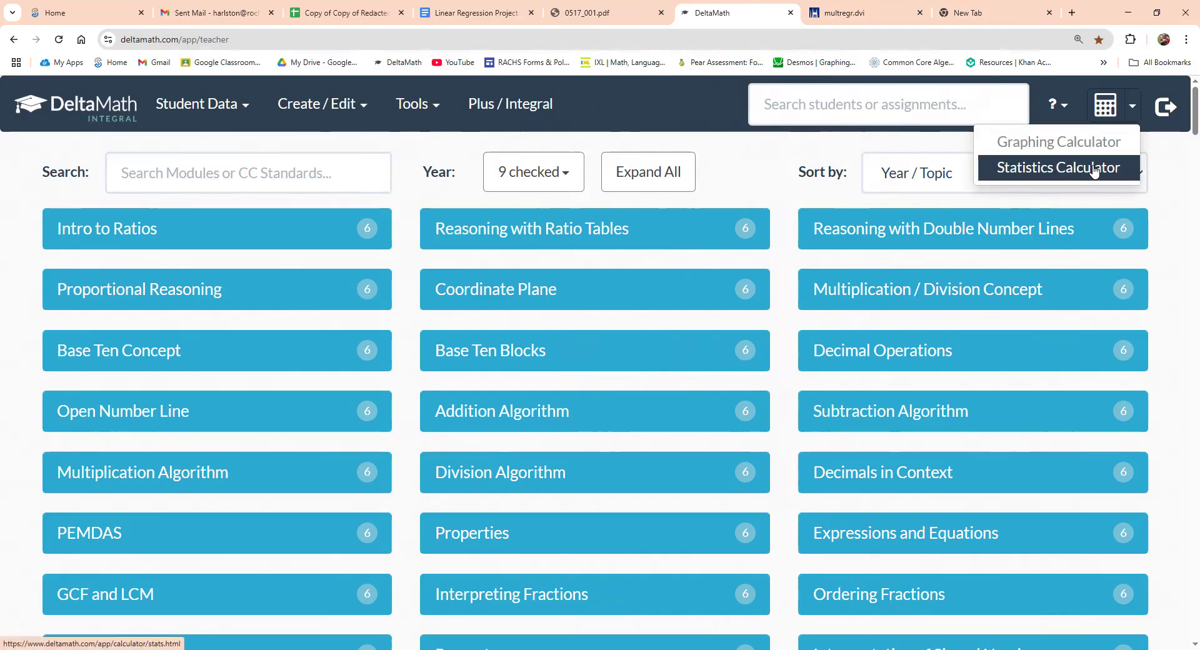
pyautogui.click(1104, 165)
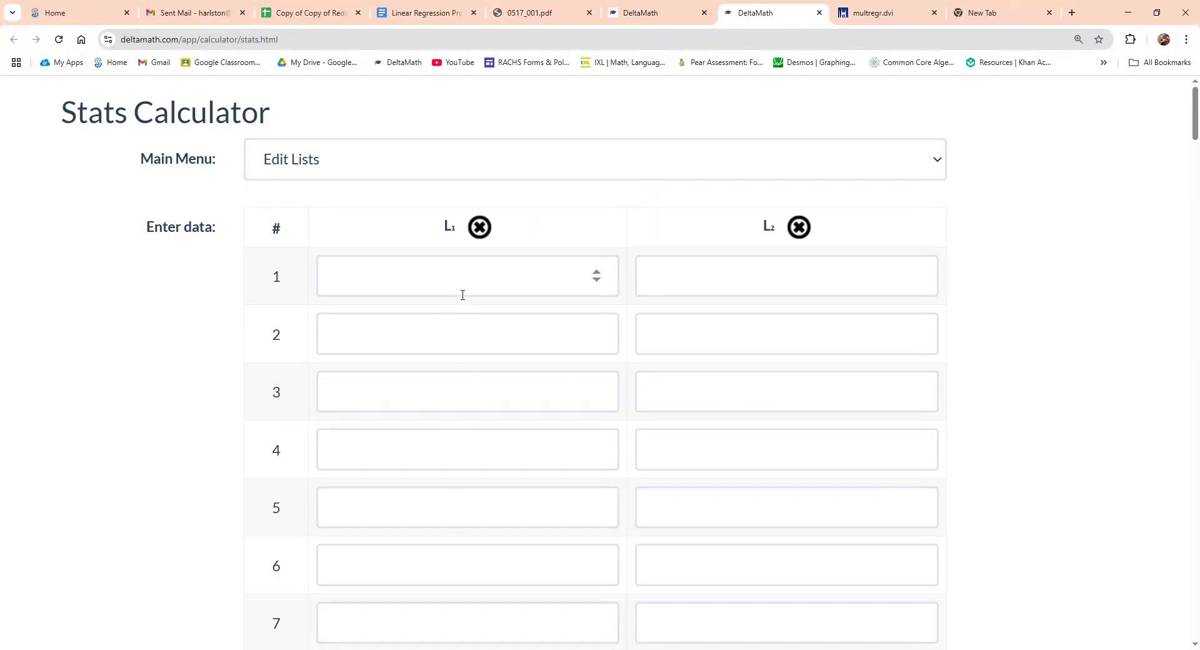
# Enter the first five classes-missed values in L1, rows 1 to 5: 2, 10, 3, 22 and 15.
pyautogui.click(442, 280)
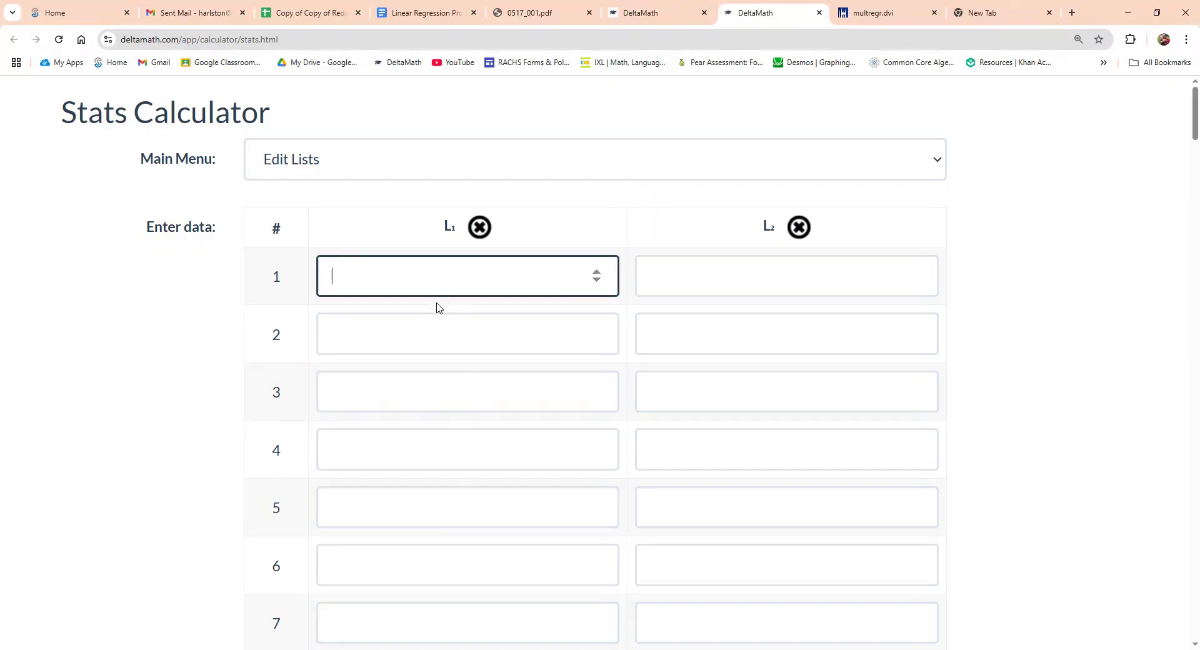
pyautogui.write('2')
pyautogui.click(393, 339)
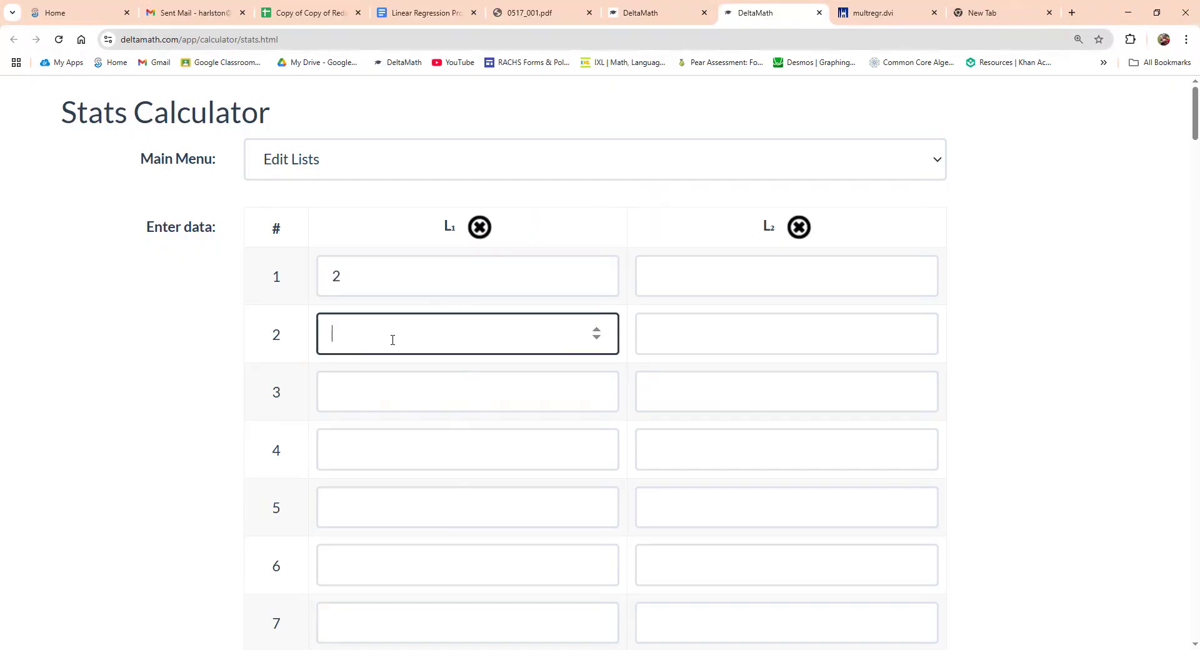
pyautogui.write('10')
pyautogui.click(357, 394)
pyautogui.write('3')
pyautogui.click(362, 461)
pyautogui.write('22')
pyautogui.click(365, 499)
pyautogui.write('15')
# Fill L1 rows 6 to 9 with the remaining classes-missed values 2, 20, 18 and 9.
pyautogui.click(364, 575)
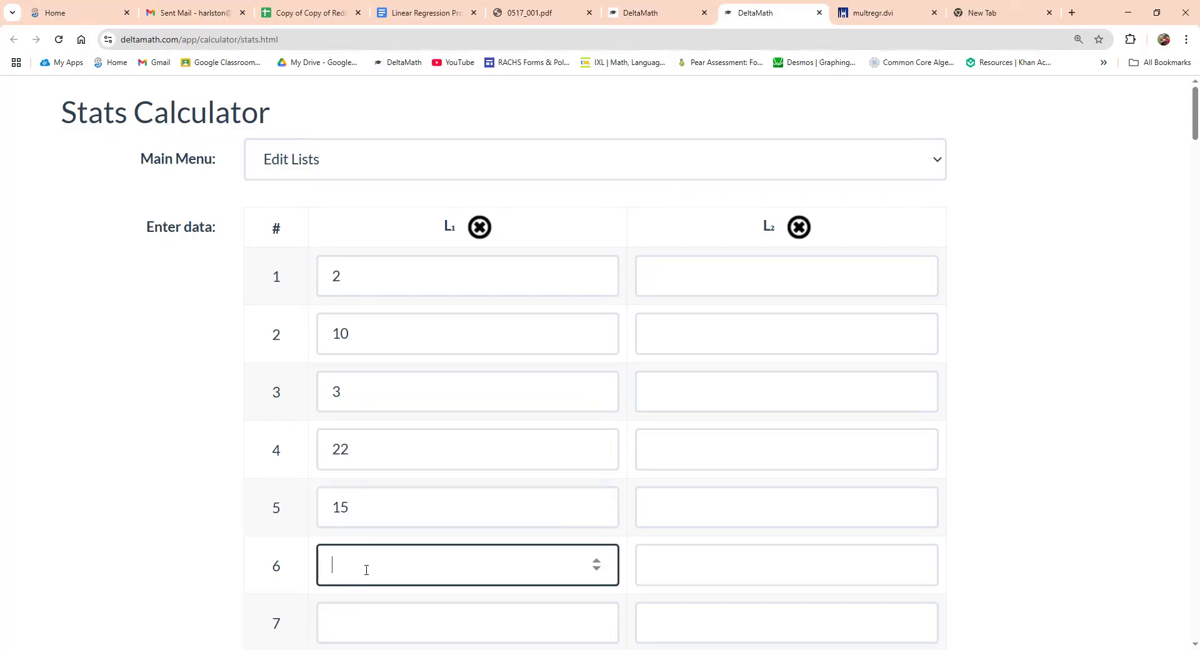
pyautogui.write('2')
pyautogui.press('Return')
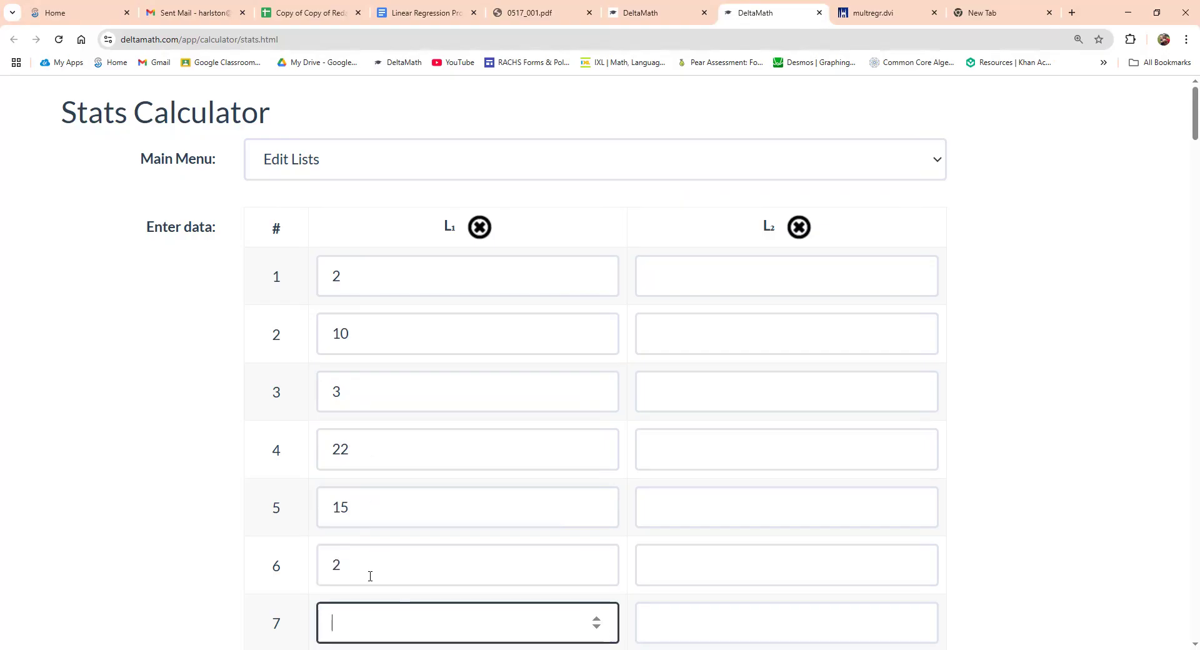
pyautogui.write('20')
pyautogui.scroll(-3, 373, 531)
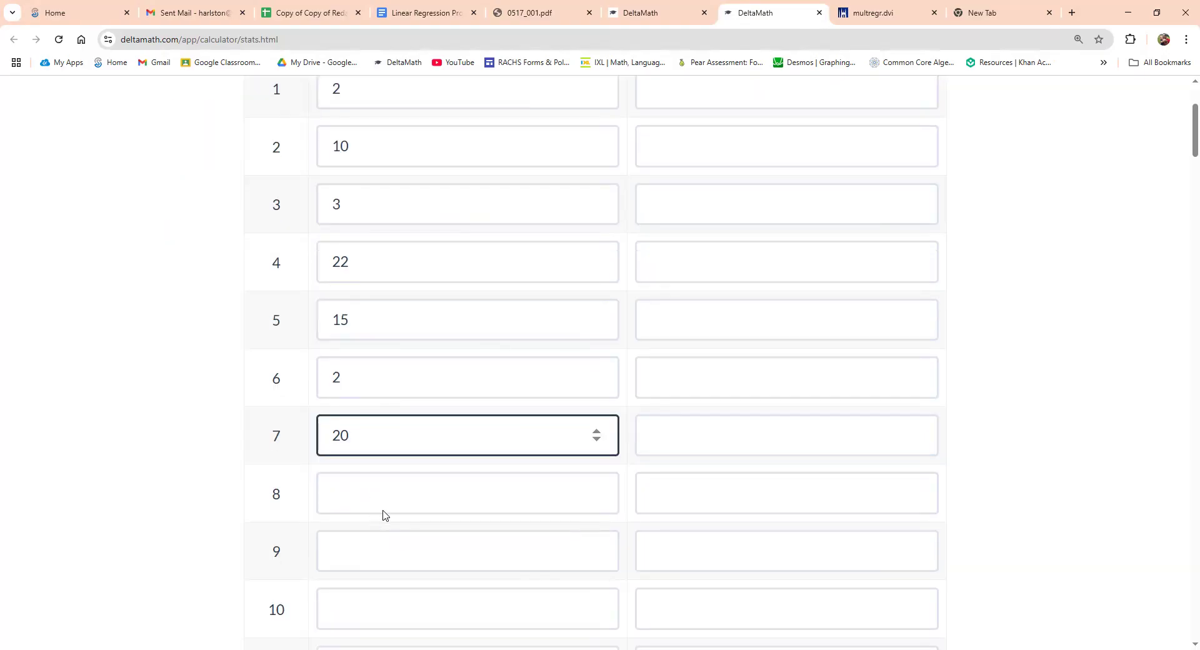
pyautogui.click(386, 493)
pyautogui.write('18')
pyautogui.click(359, 553)
pyautogui.write('9')
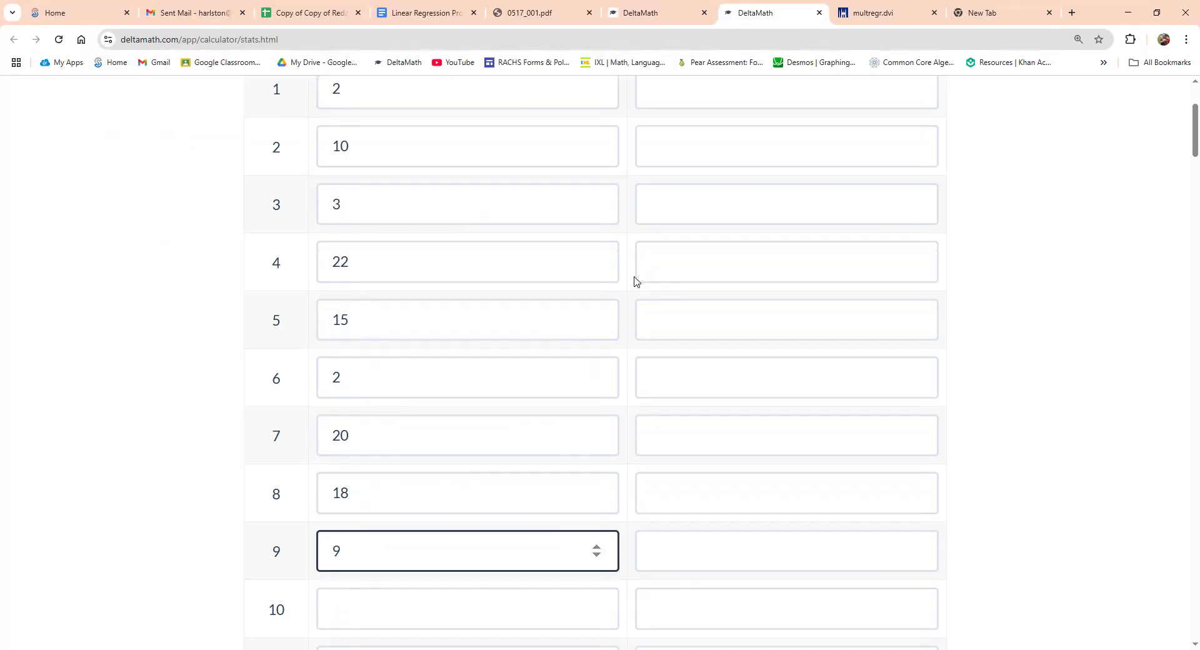
# Enter the first five final exam scores in L2, rows 1 to 5: 99, 72, 90, 35 and 60.
pyautogui.scroll(3, 637, 275)
pyautogui.click(686, 282)
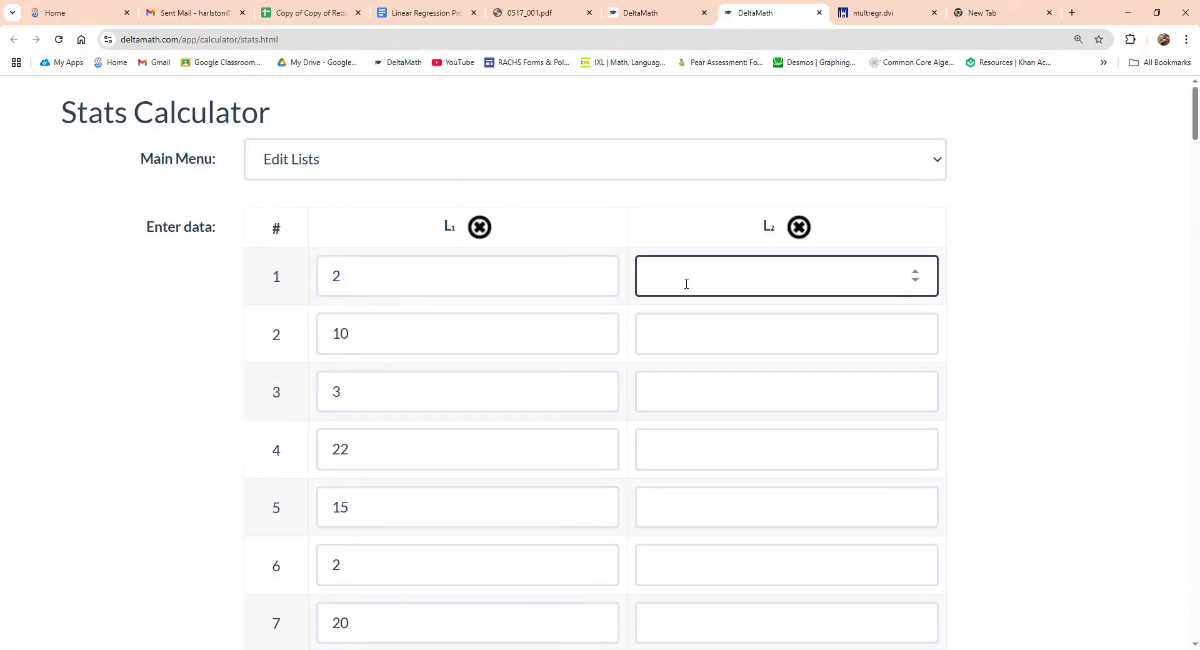
pyautogui.write('99')
pyautogui.click(682, 335)
pyautogui.write('7')
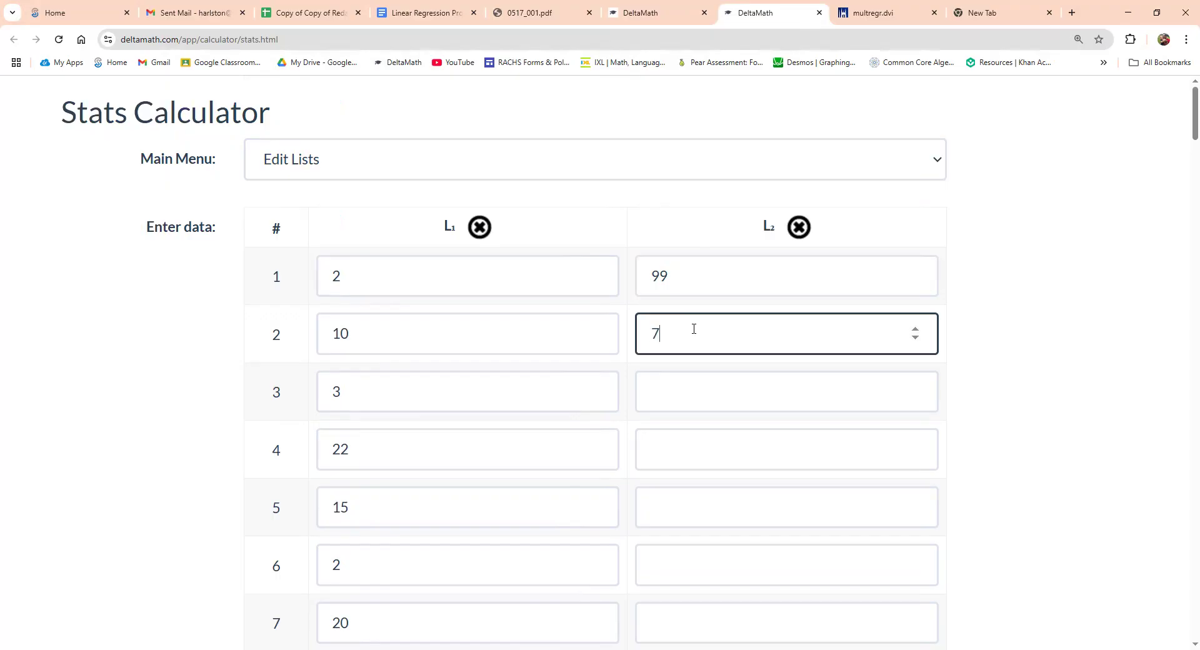
pyautogui.write('2')
pyautogui.click(671, 385)
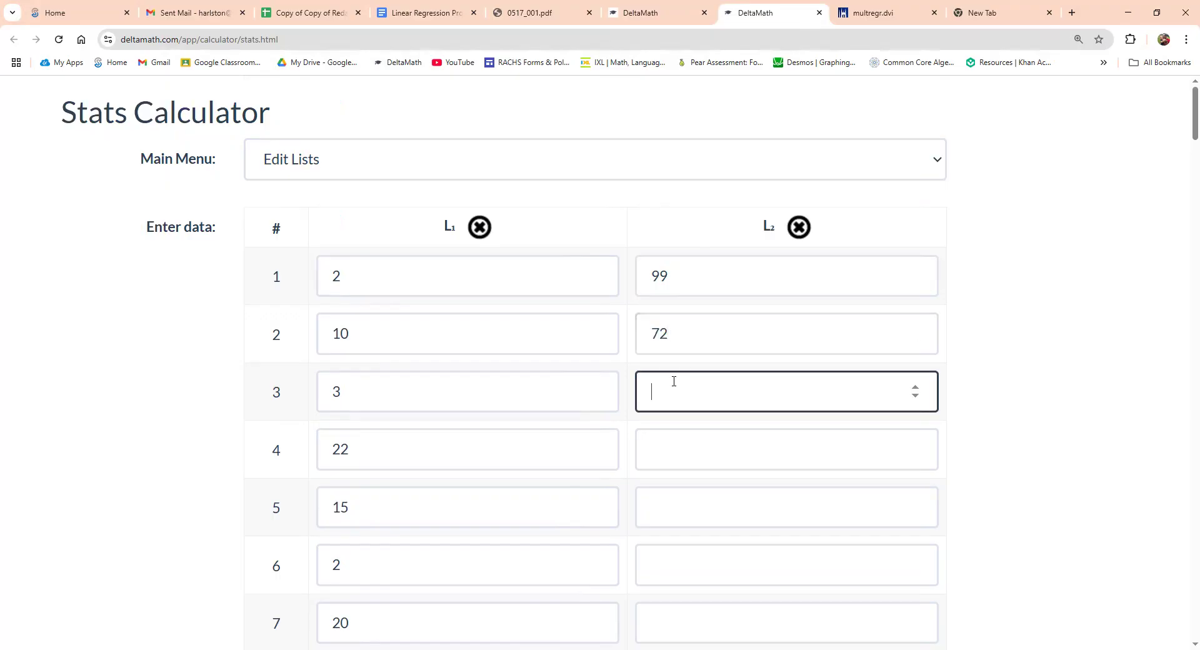
pyautogui.write('90')
pyautogui.click(662, 450)
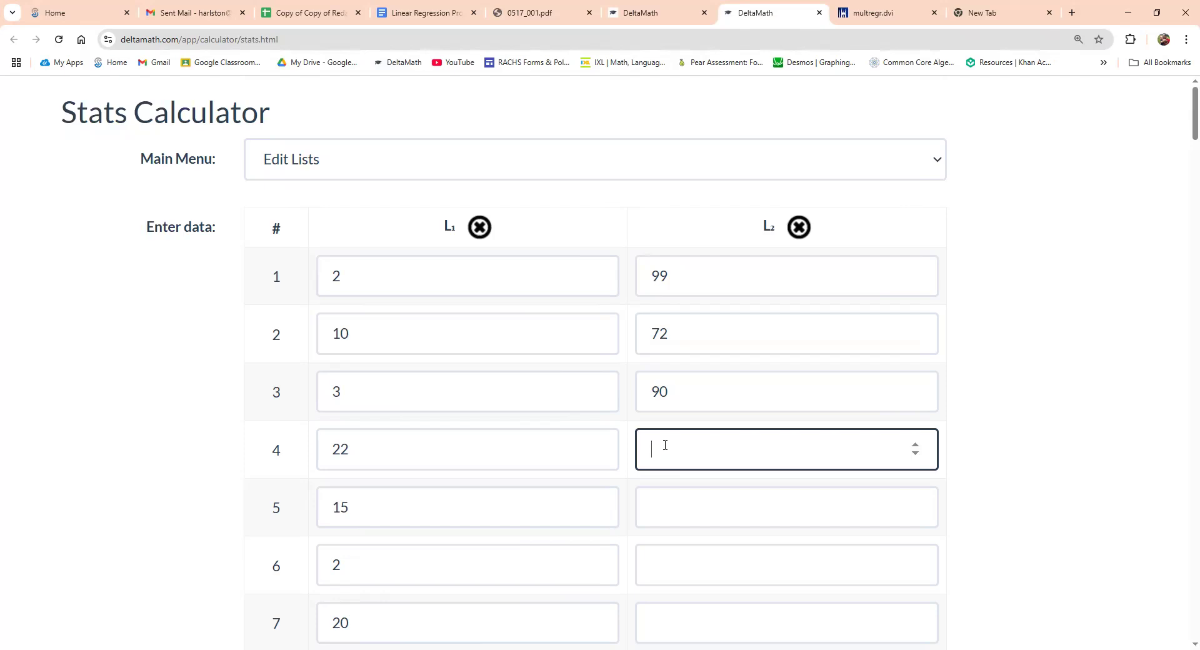
pyautogui.write('35')
pyautogui.click(660, 500)
pyautogui.write('60')
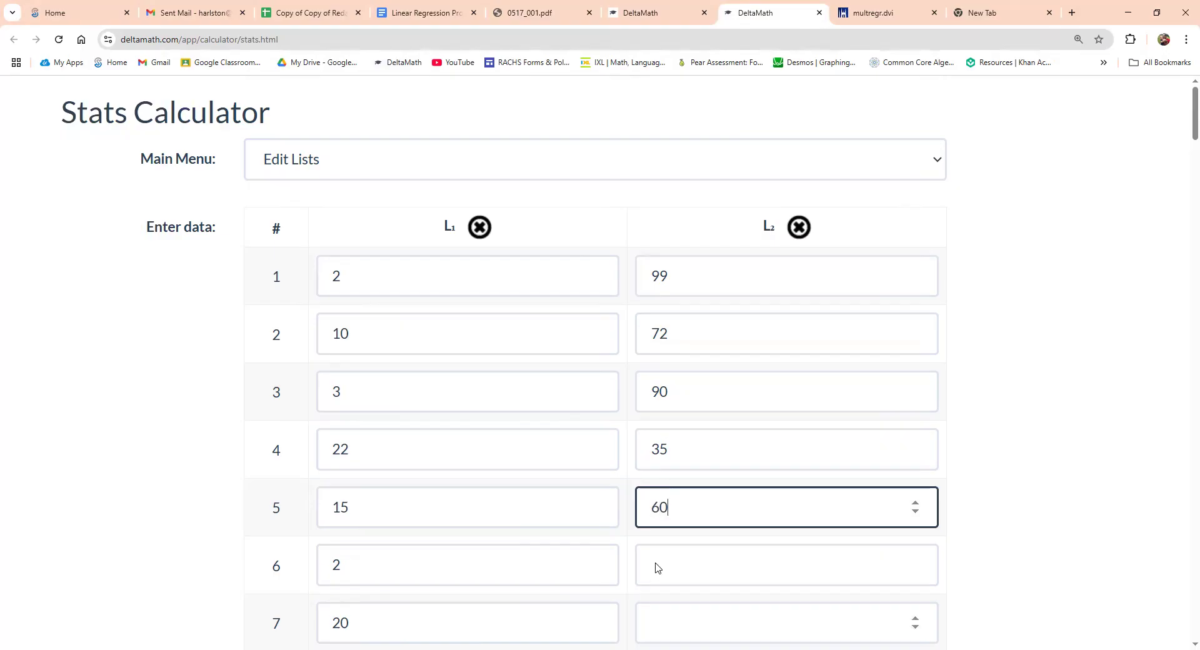
# Fill L2 rows 6 to 9 with the remaining exam scores 80, 40, 43 and 75.
pyautogui.click(662, 560)
pyautogui.write('80')
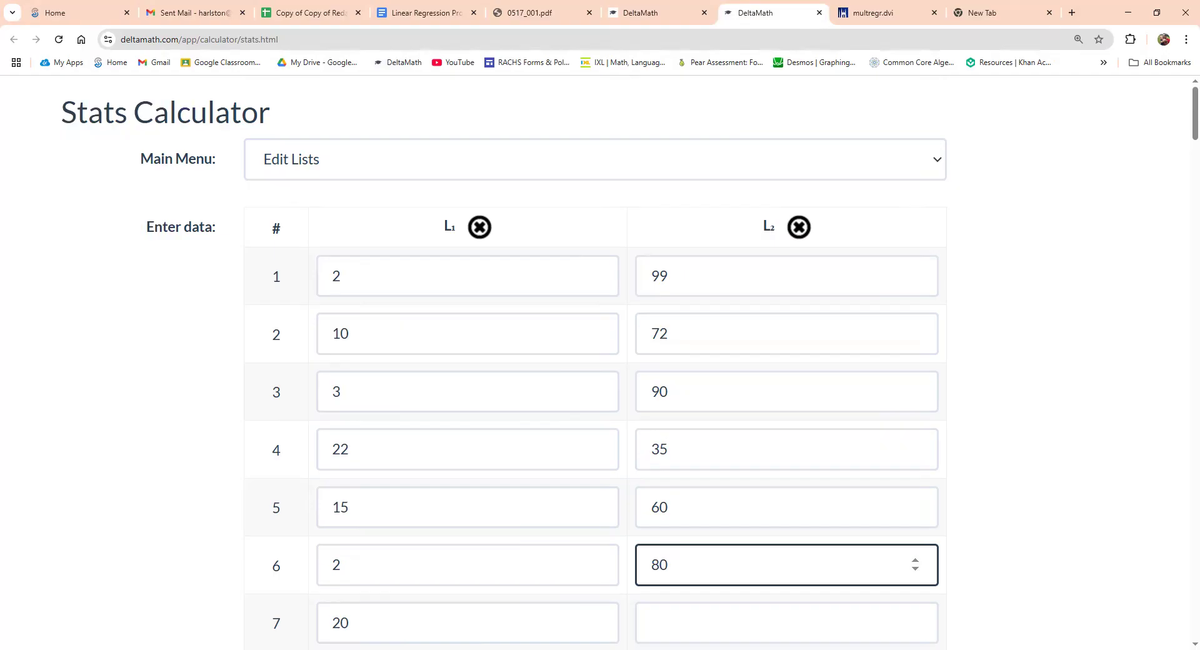
pyautogui.scroll(-2, 1093, 511)
pyautogui.click(660, 502)
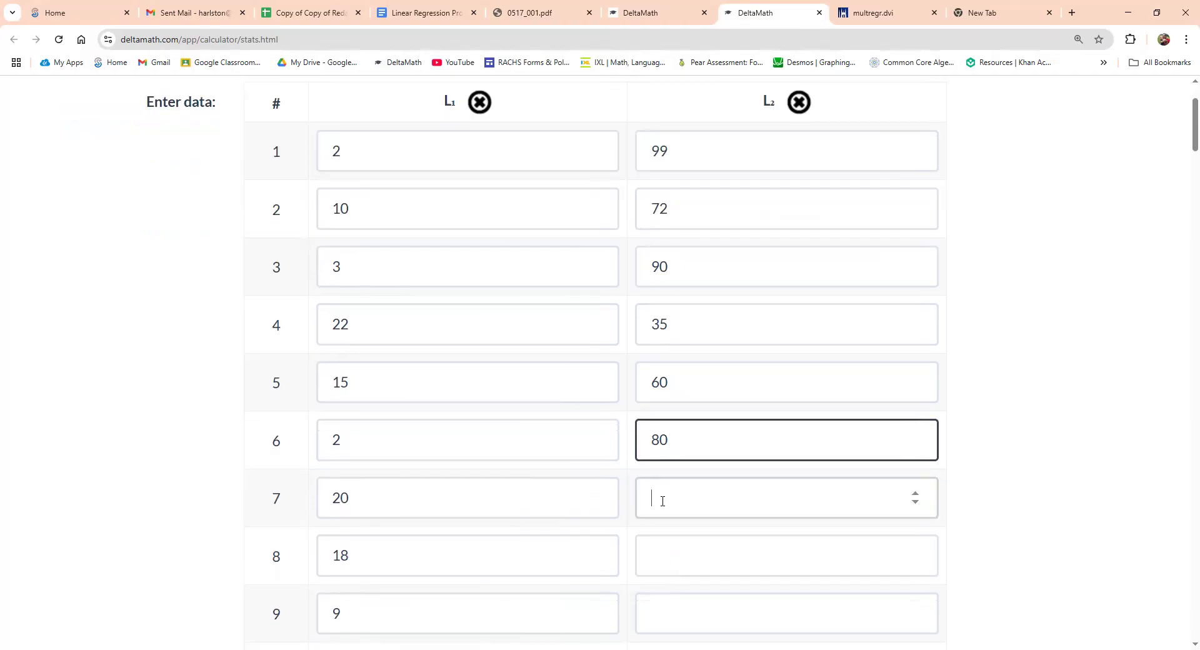
pyautogui.write('40')
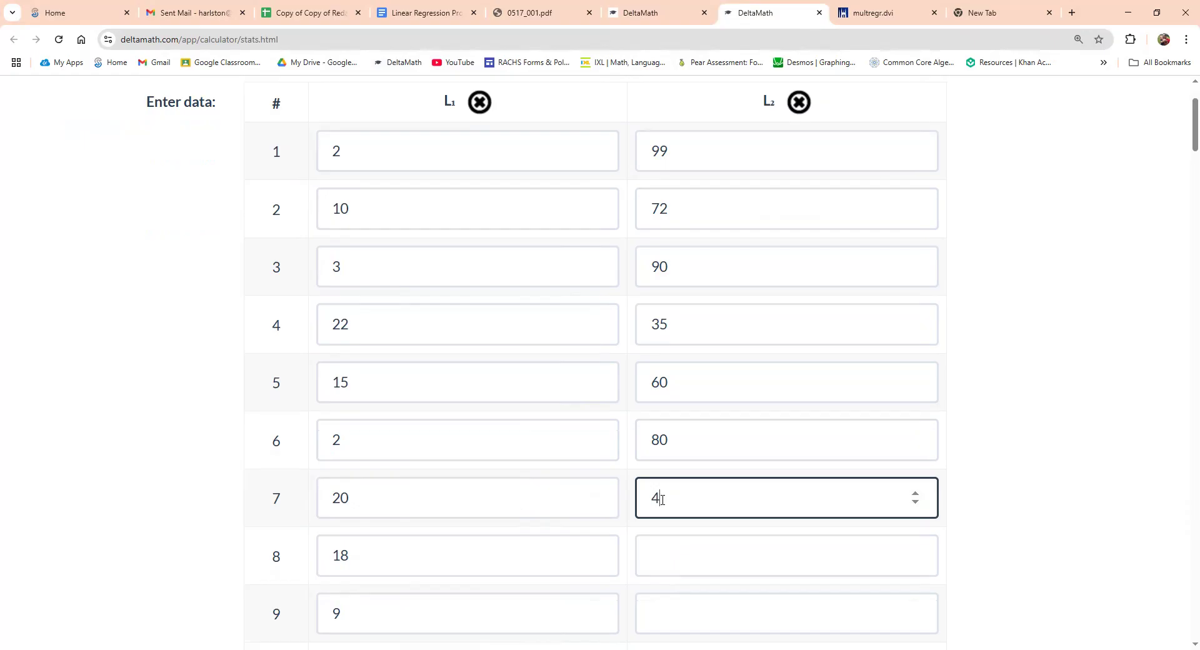
pyautogui.click(662, 557)
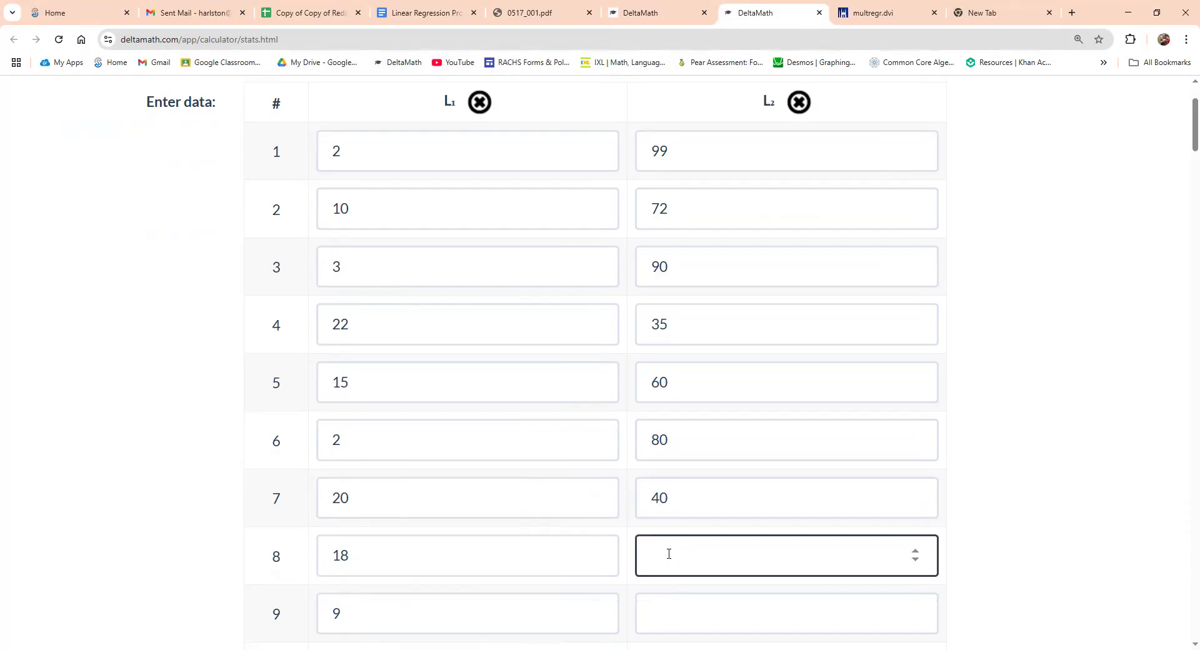
pyautogui.write('43')
pyautogui.click(683, 596)
pyautogui.write('75')
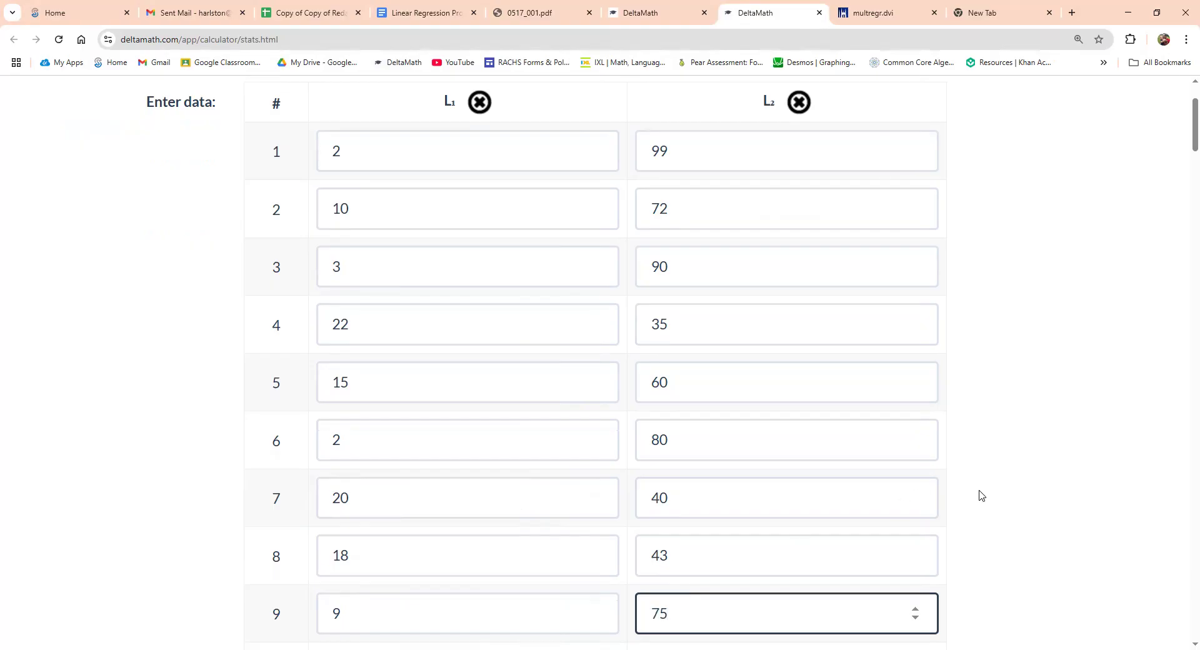
# Choose the LinReg(ax+b) calculation from the Calc Menu and calculate the regression for the entered lists.
pyautogui.scroll(2, 1062, 258)
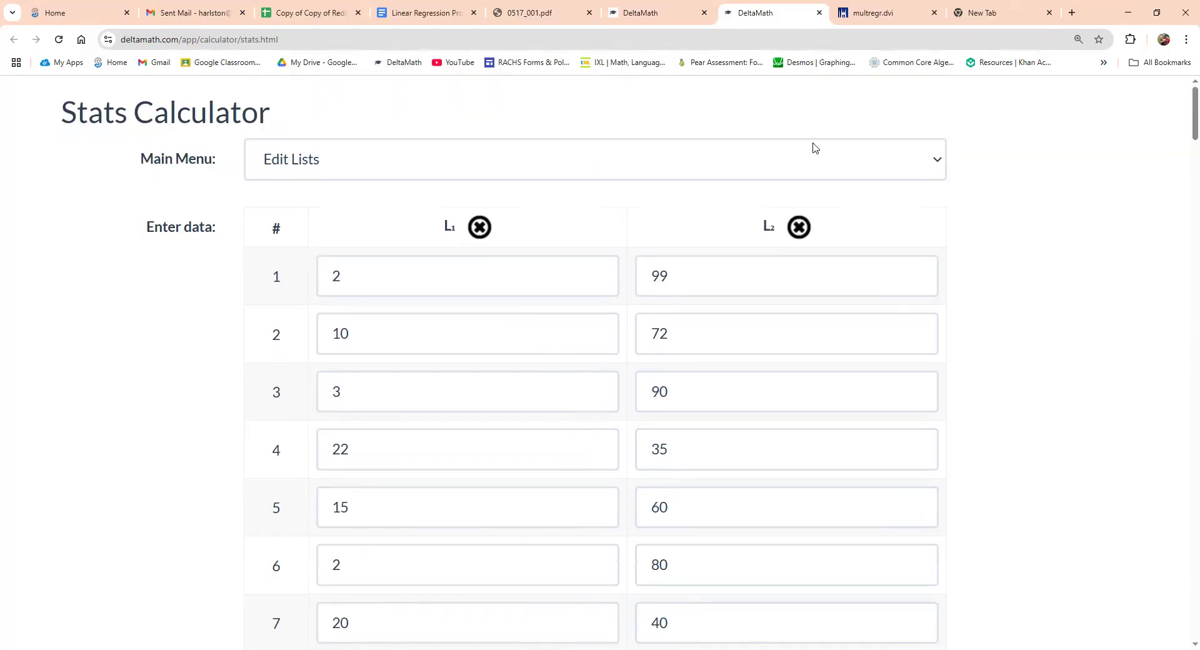
pyautogui.click(849, 175)
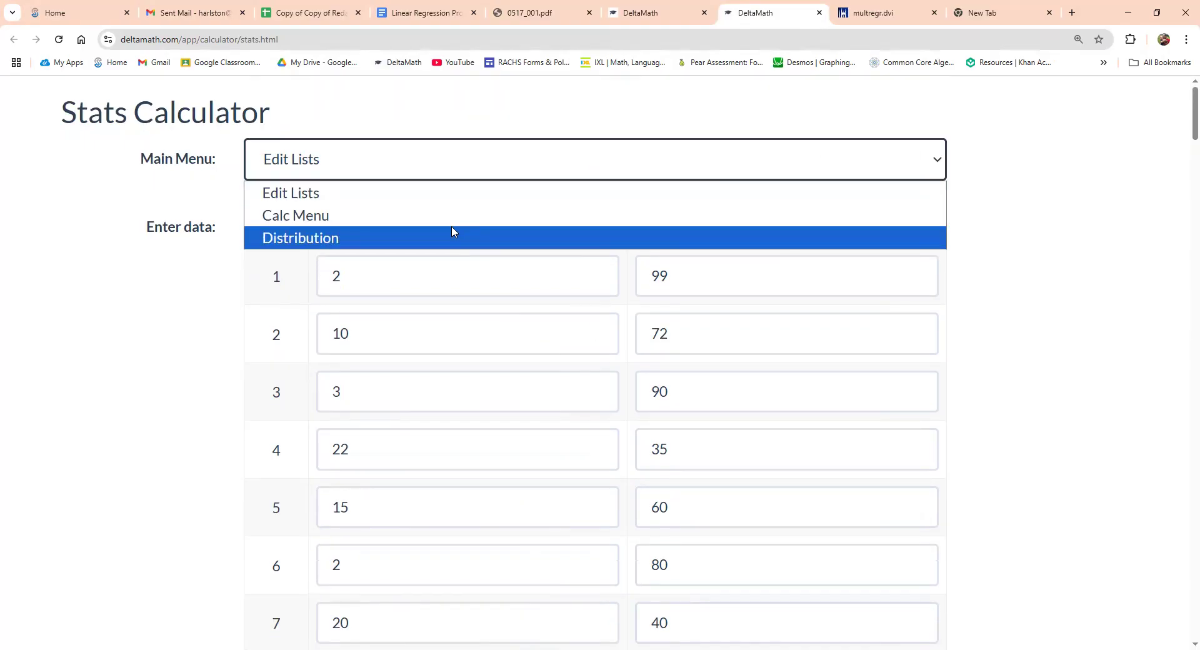
pyautogui.click(318, 219)
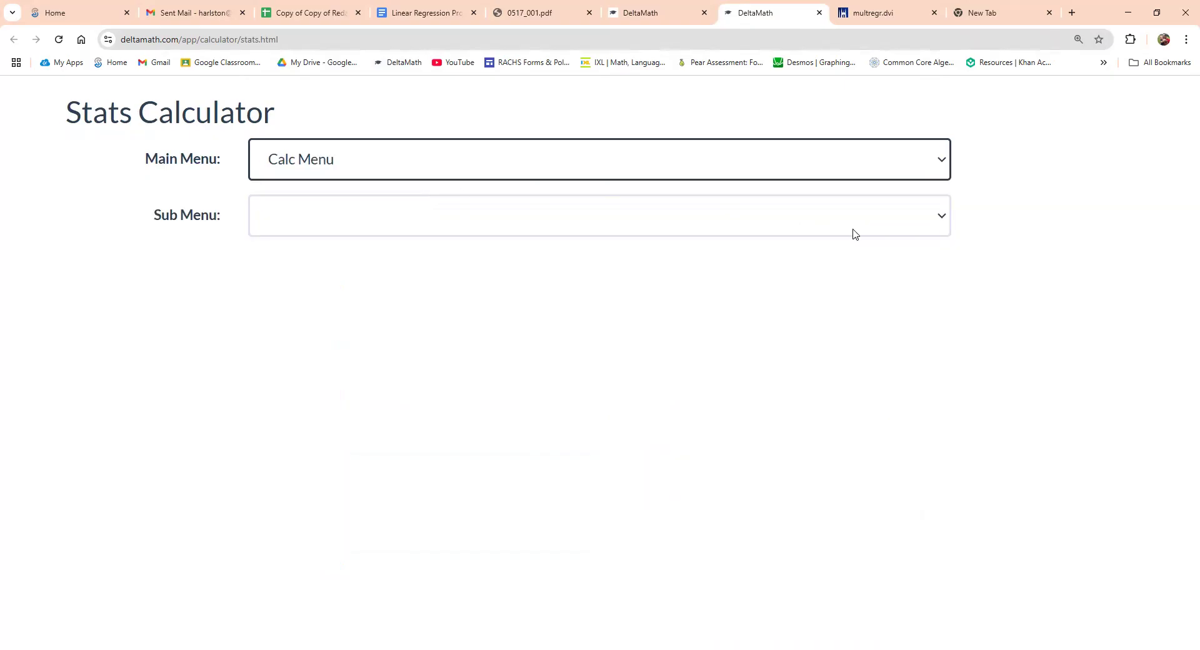
pyautogui.click(942, 219)
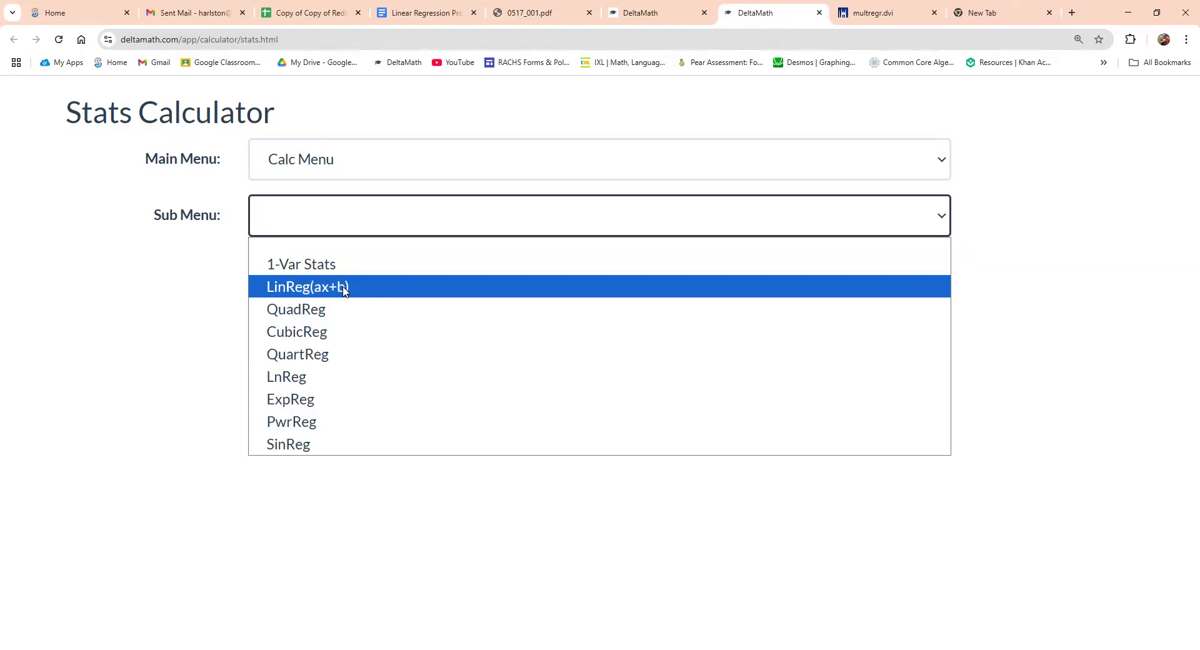
pyautogui.click(296, 293)
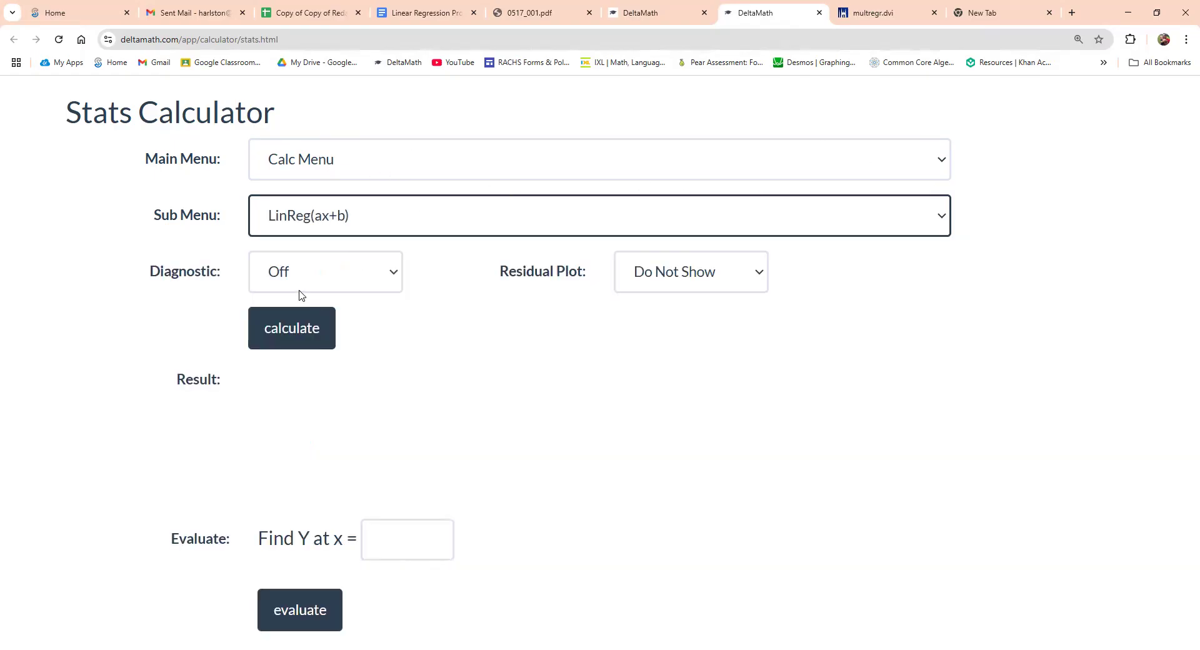
pyautogui.click(302, 334)
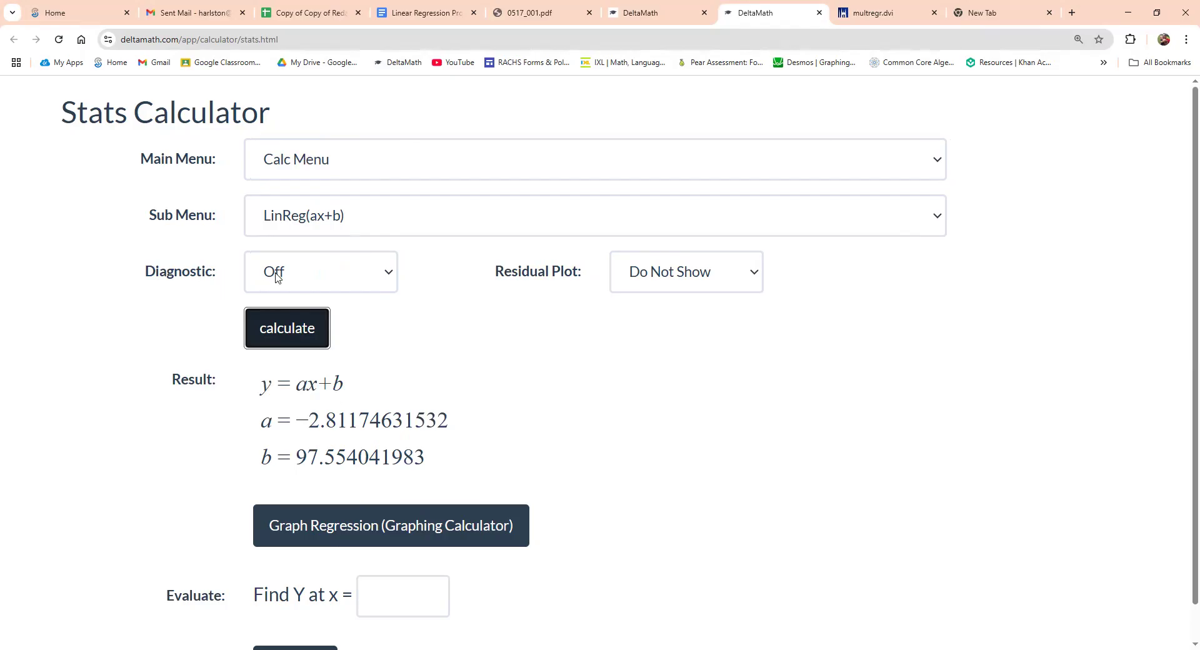
# Set Diagnostic to On and recalculate the linear regression to include the correlation coefficient.
pyautogui.click(392, 283)
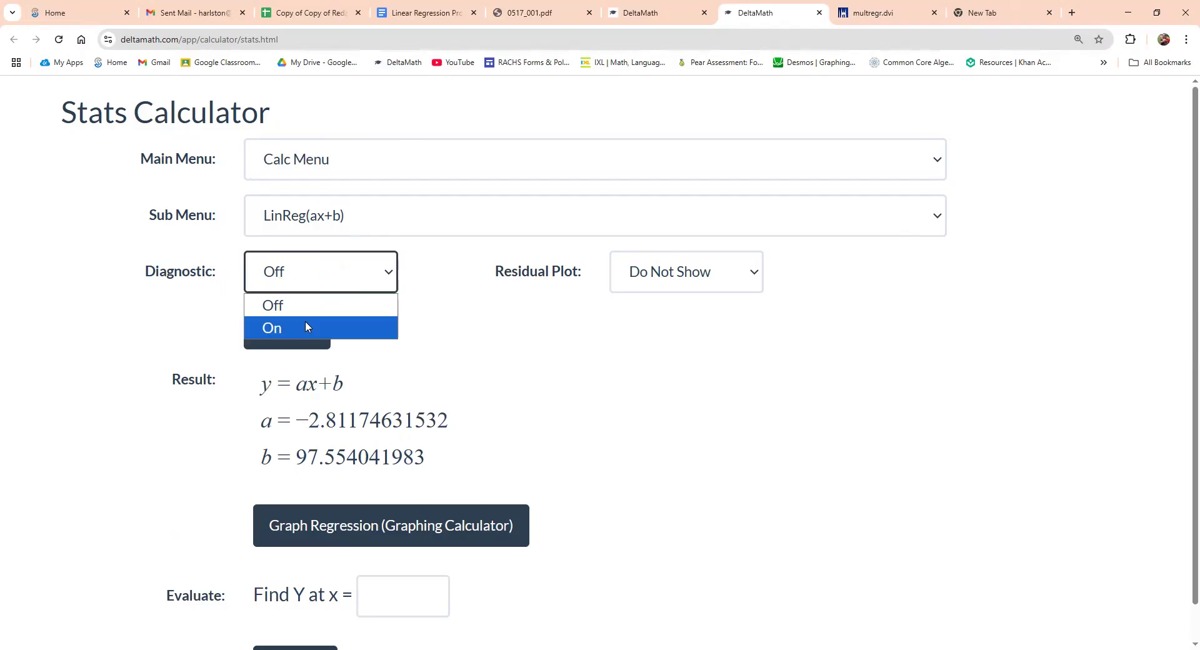
pyautogui.click(306, 328)
pyautogui.click(306, 328)
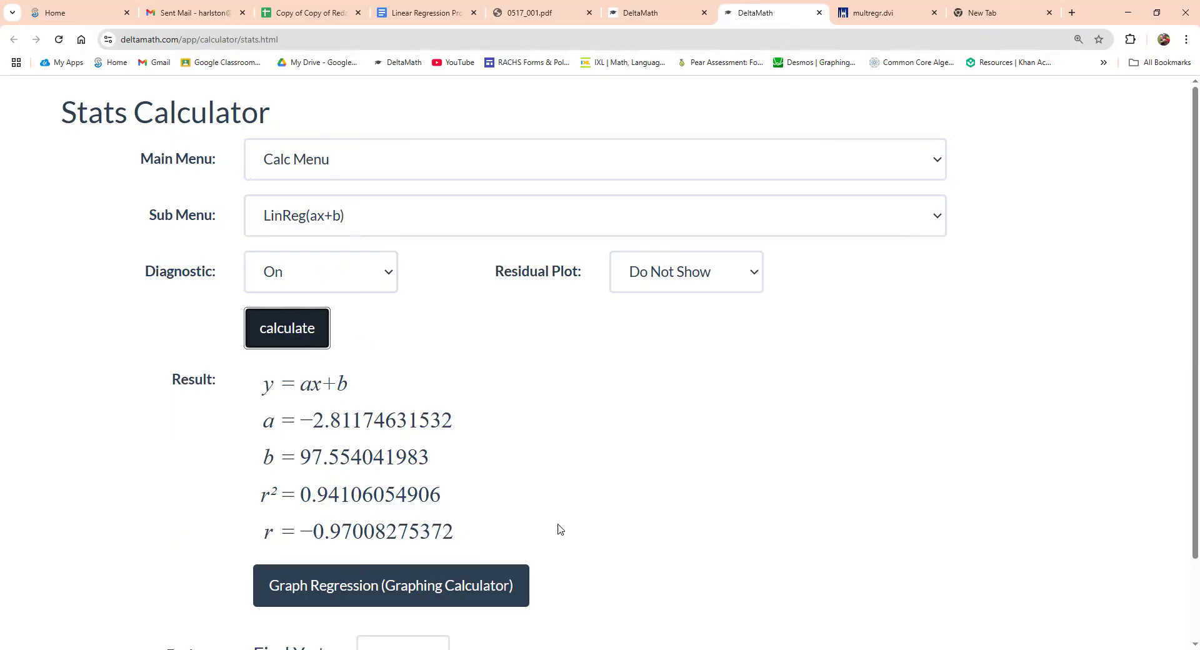
# Evaluate the regression equation for Y at x = 20.
pyautogui.click(537, 649)
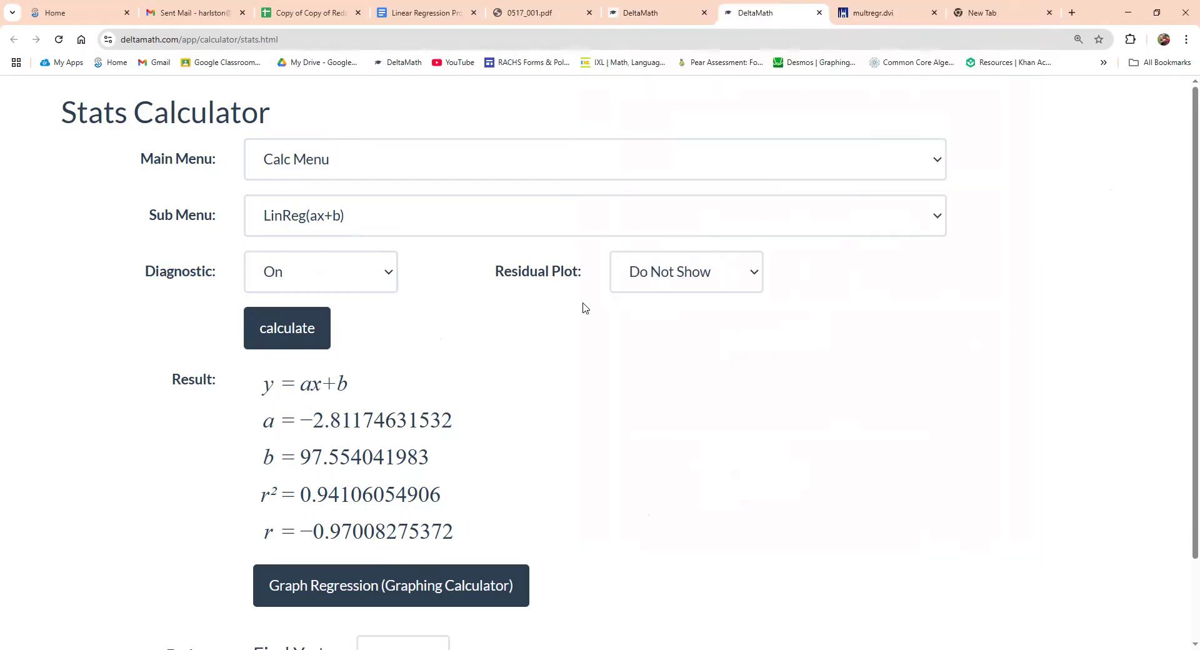
pyautogui.scroll(-3, 580, 303)
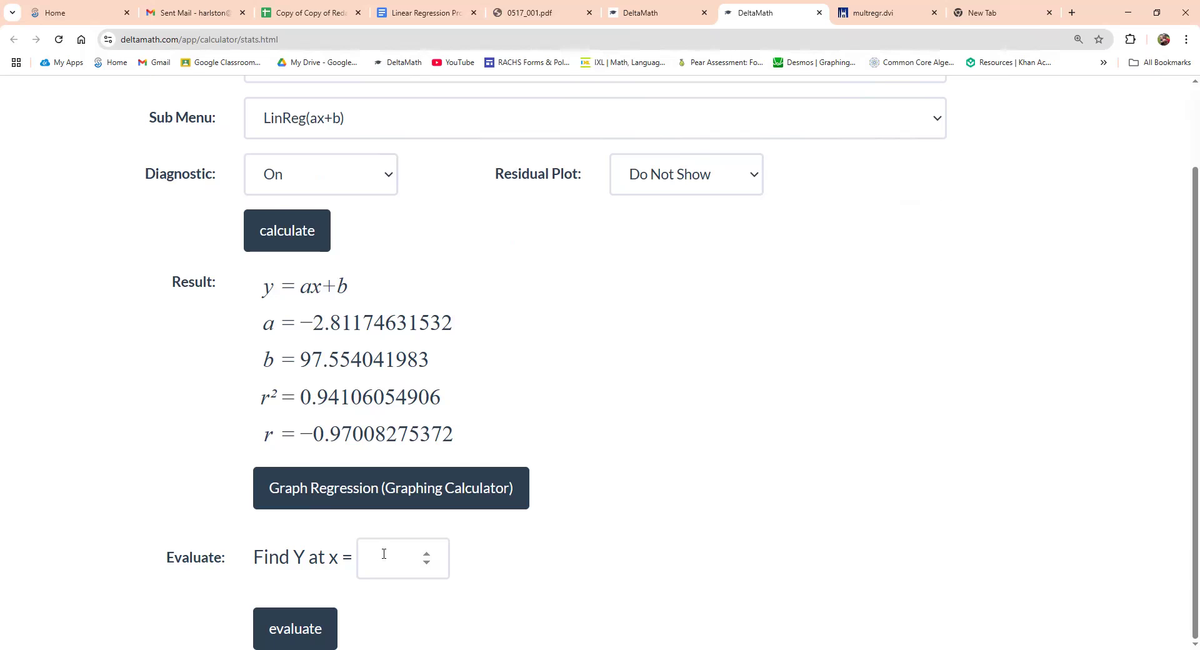
pyautogui.click(412, 551)
pyautogui.write('20')
pyautogui.click(296, 628)
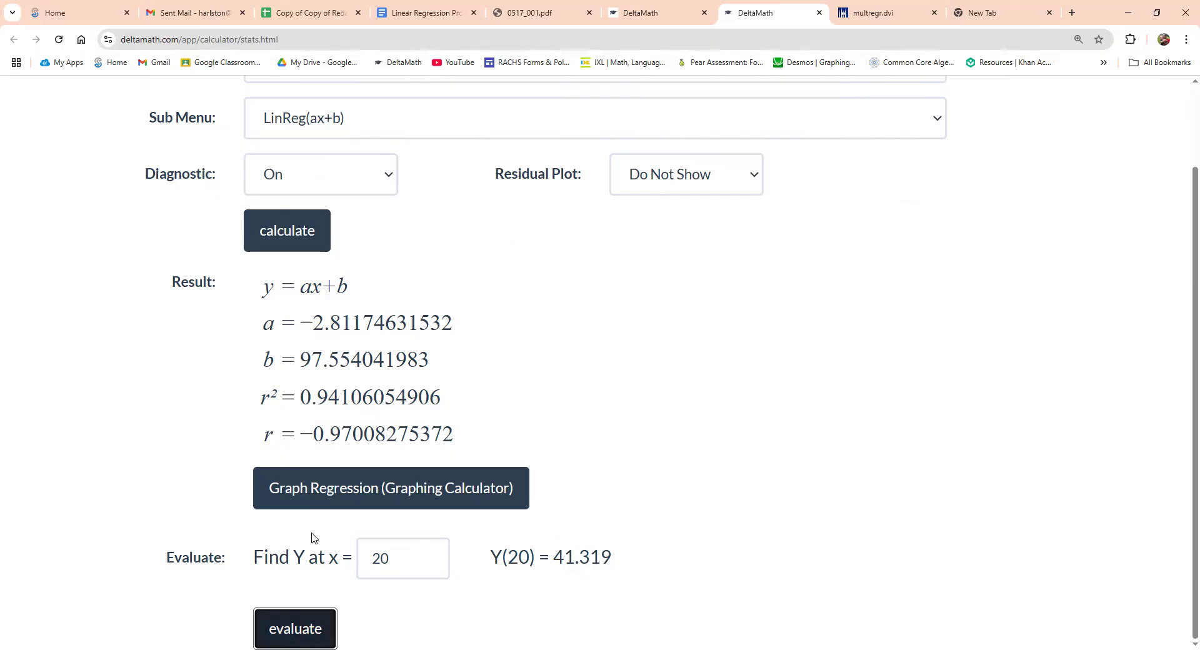
# Change the evaluated x value to 10 and compute the predicted Y.
pyautogui.doubleClick(392, 554)
pyautogui.write('10')
pyautogui.click(304, 631)
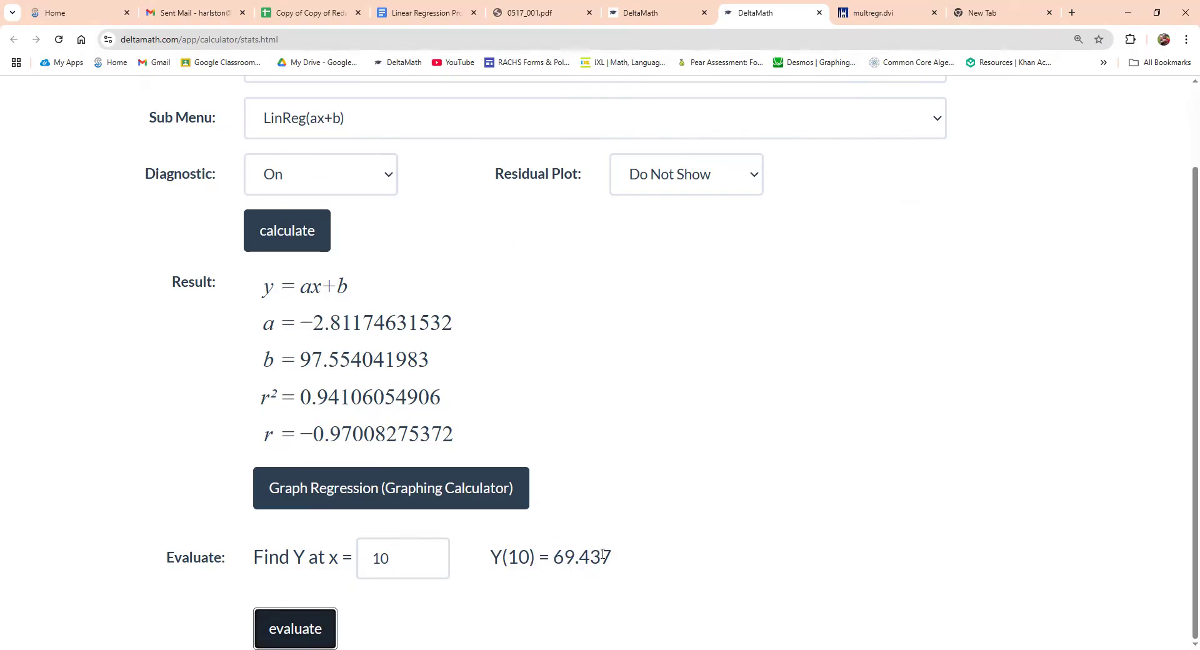
# Replace the evaluated x value with 0 and compute the predicted Y.
pyautogui.moveTo(395, 564); pyautogui.dragTo(352, 560)
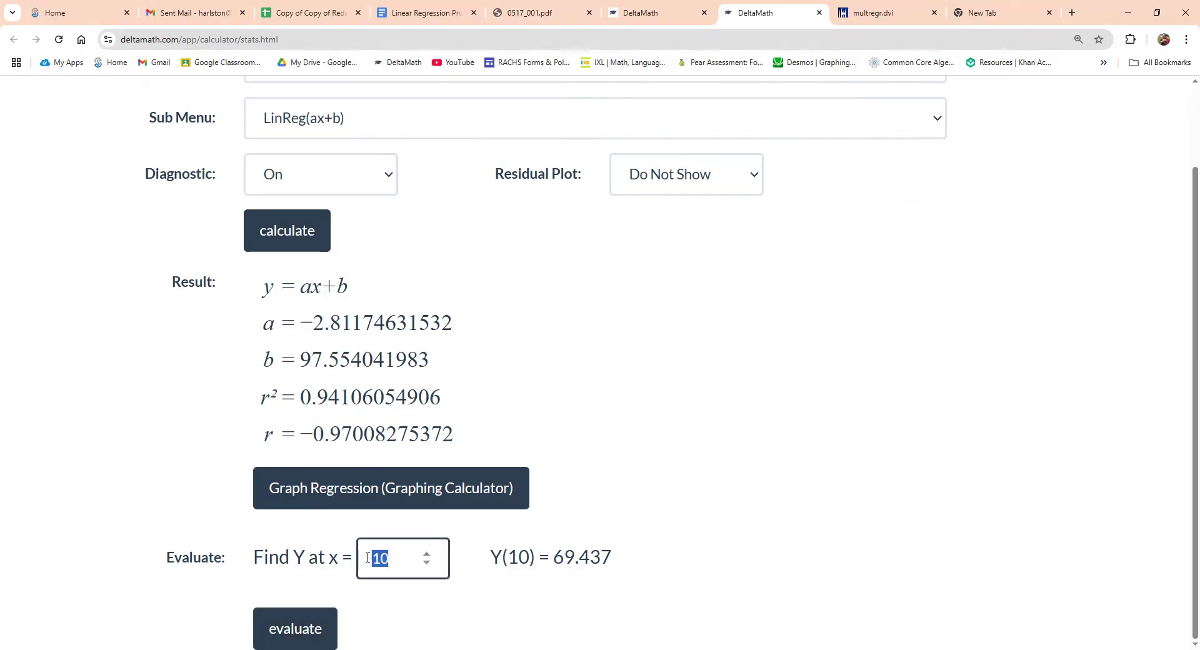
pyautogui.write('0')
pyautogui.click(316, 627)
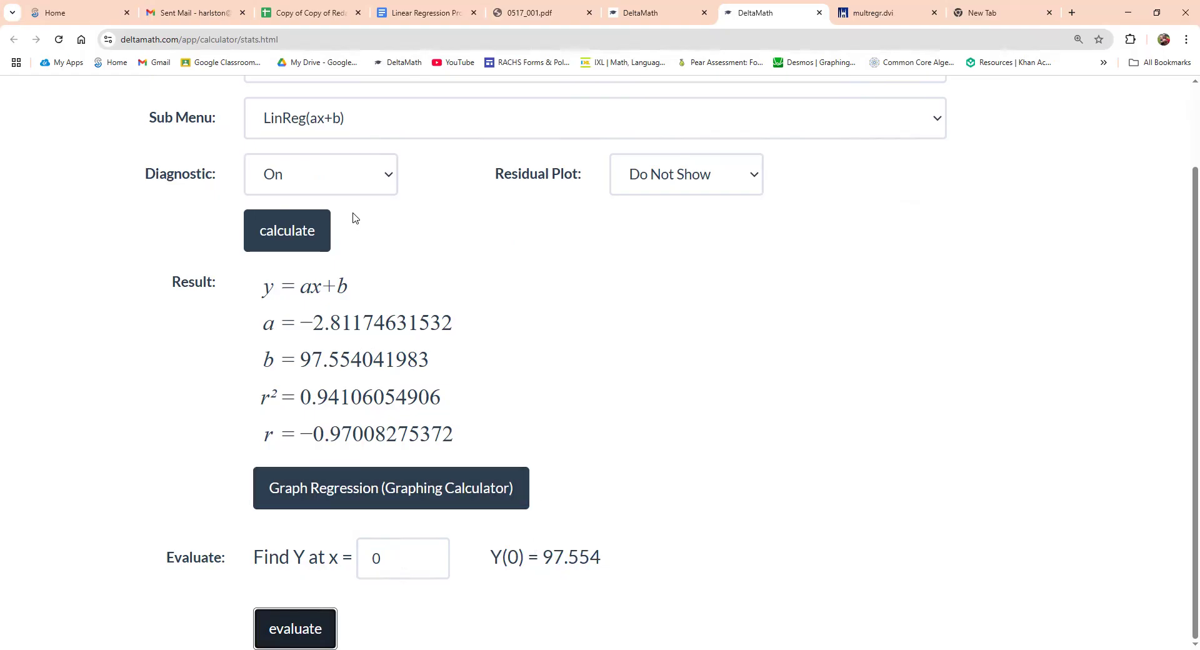
# Open a second Statistics Calculator from the DeltaMath teacher page and switch it to Calc Menu.
pyautogui.click(653, 12)
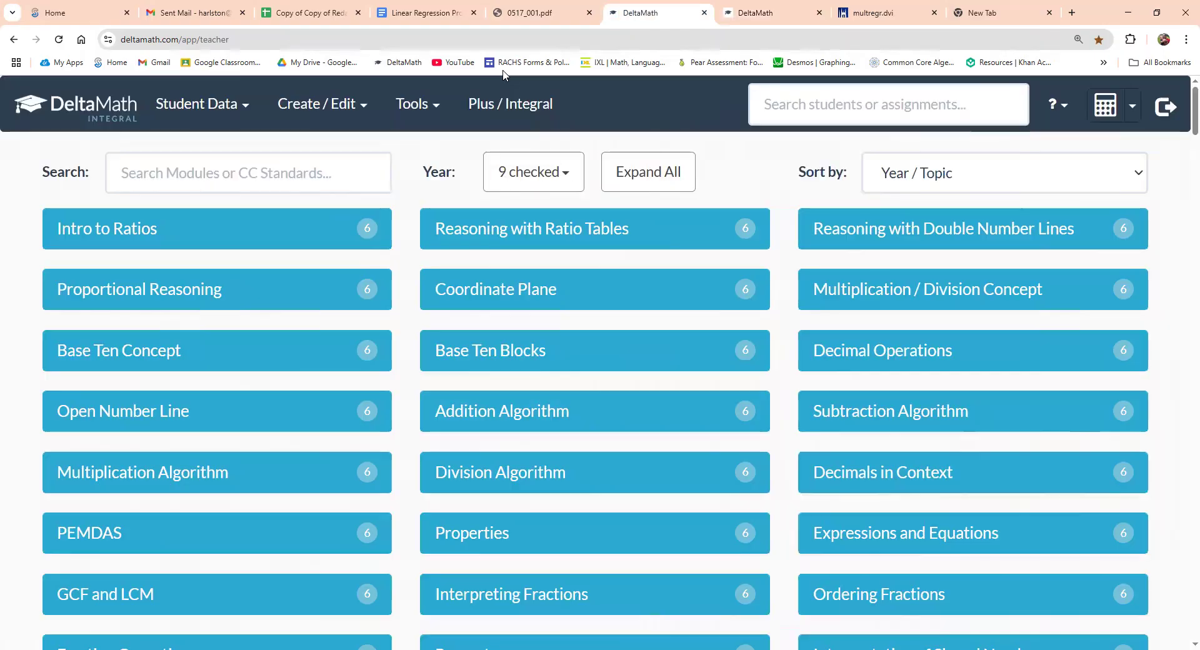
pyautogui.click(1133, 109)
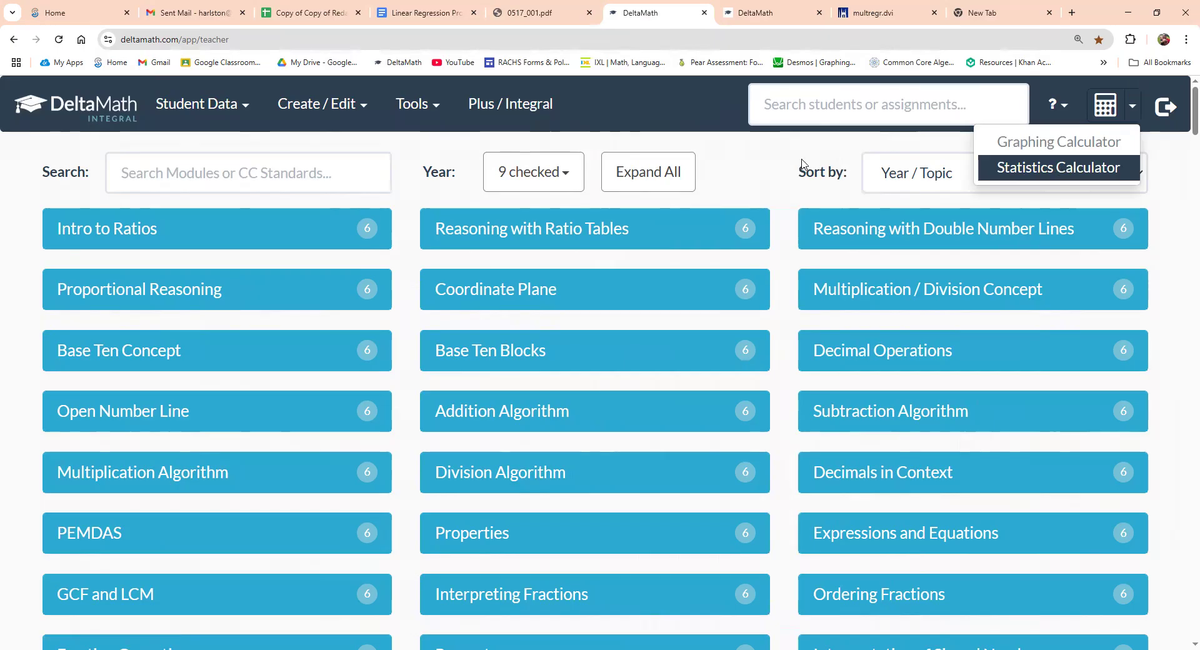
pyautogui.click(1060, 169)
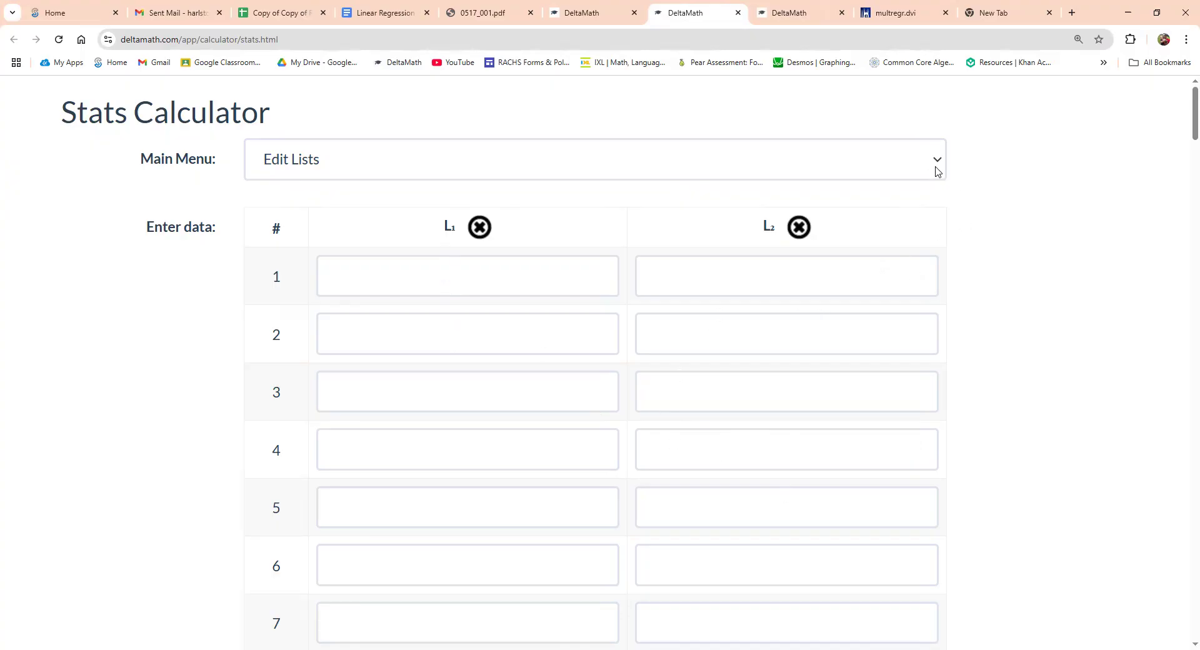
pyautogui.click(565, 160)
pyautogui.click(558, 221)
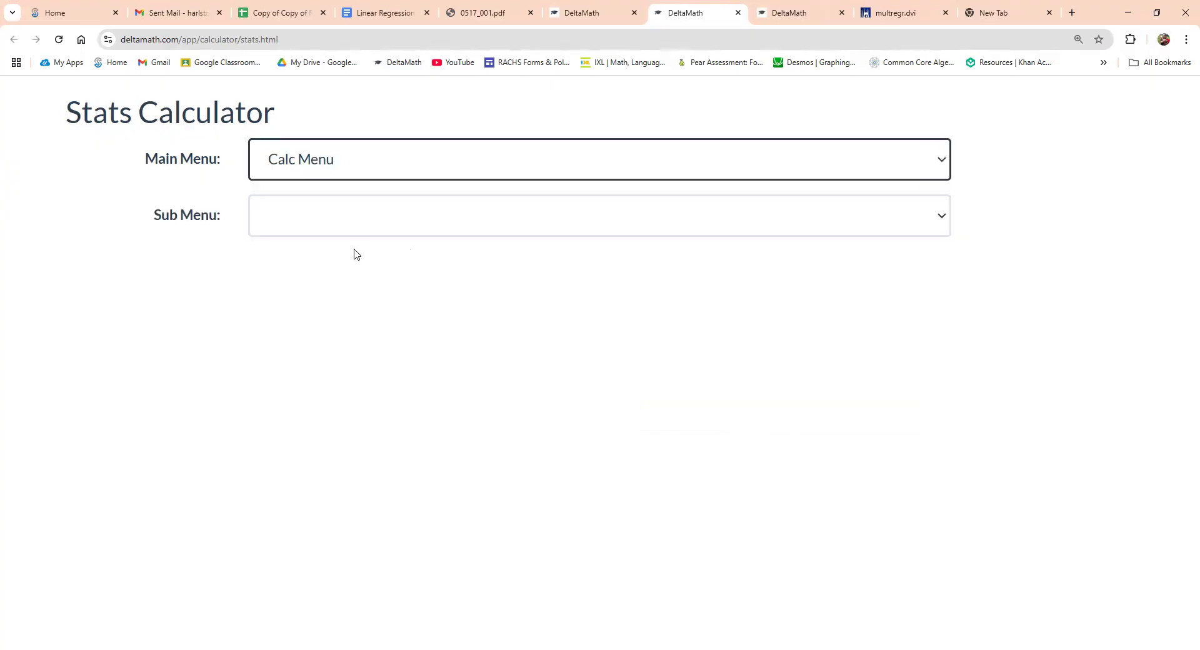